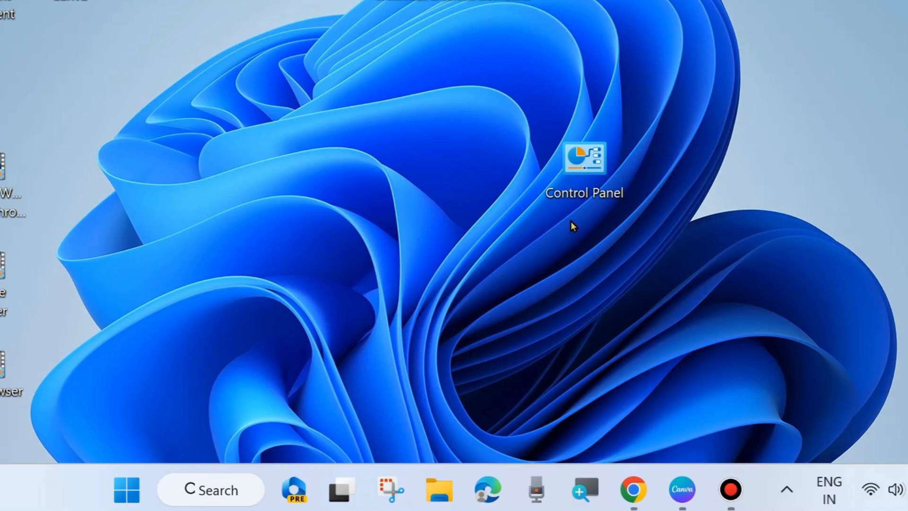
- Check the Wi-Fi connection's status in Control Panel's Network and Sharing Center, and close the windows
{"action": "double_click", "coordinate": [582, 167]}
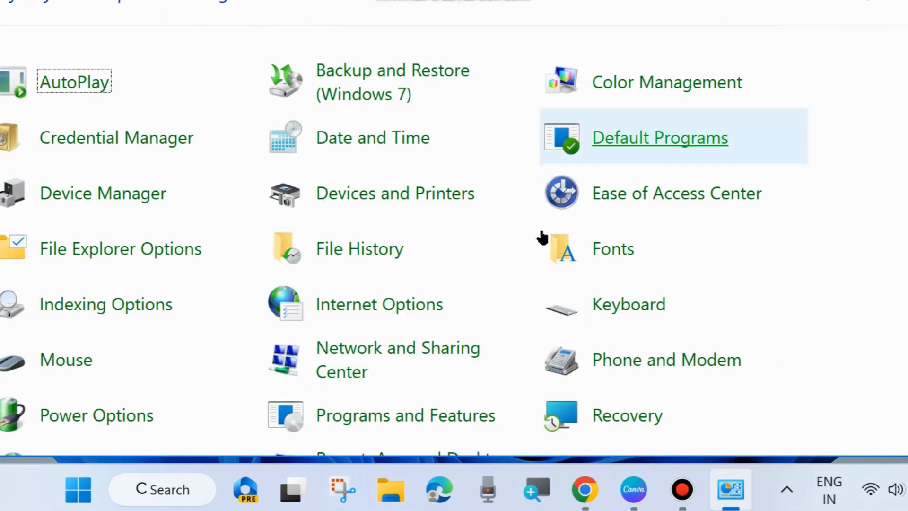
{"action": "left_click", "coordinate": [350, 352]}
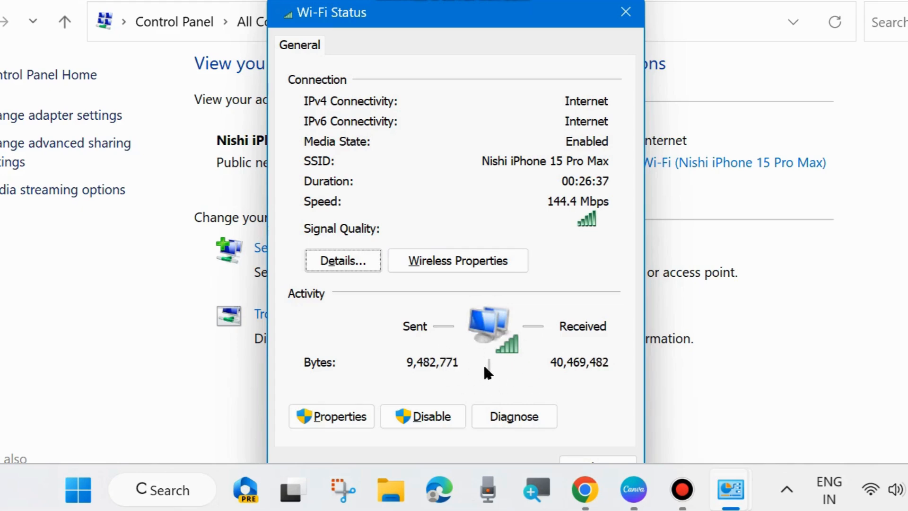
{"action": "left_click", "coordinate": [623, 10]}
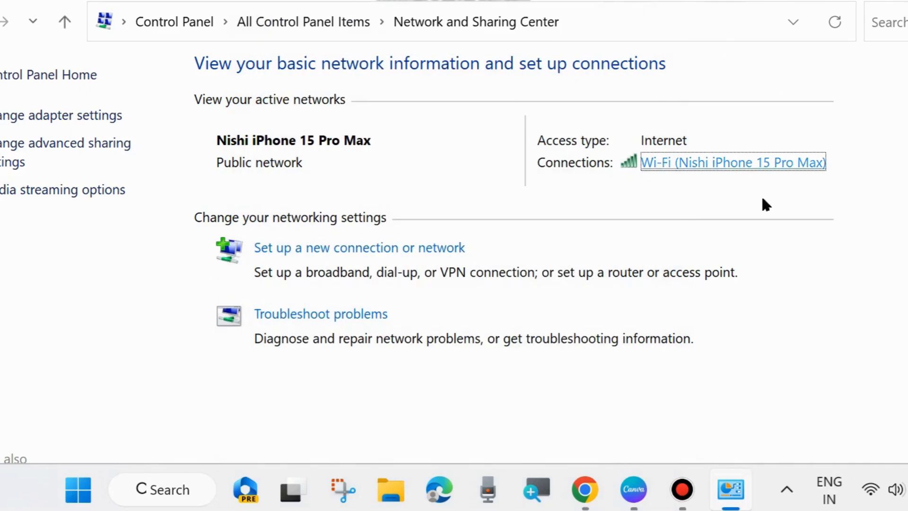
{"action": "key", "text": "alt+F4"}
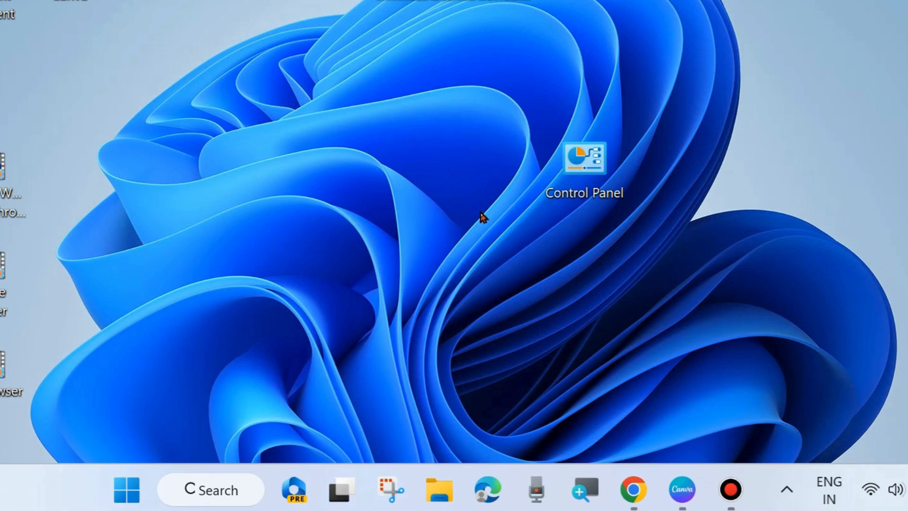
- Open the Local Area Network (LAN) settings from the Connections section of Control Panel's Internet Options
{"action": "double_click", "coordinate": [582, 165]}
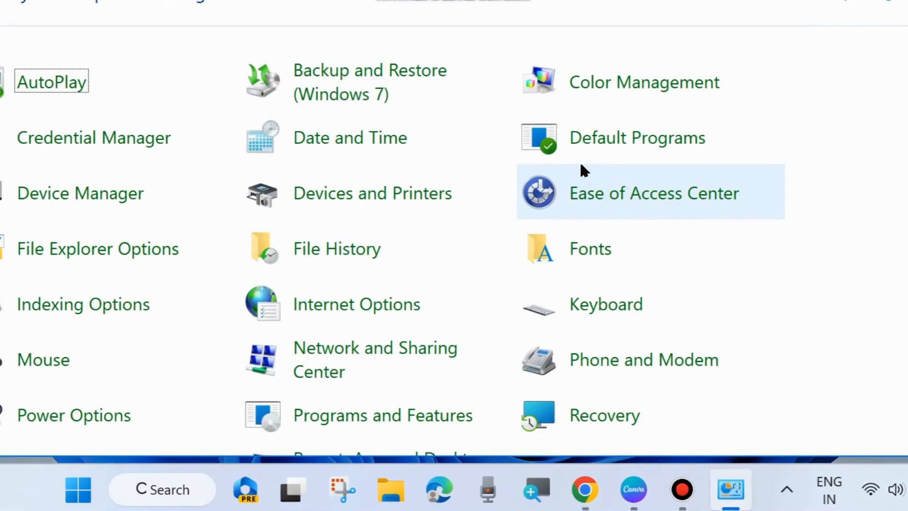
{"action": "left_click", "coordinate": [340, 313]}
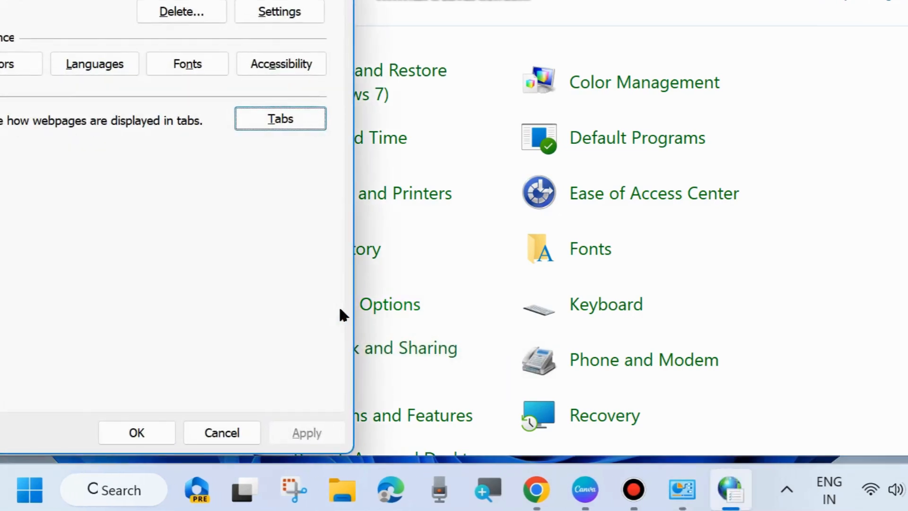
{"action": "left_click_drag", "start_coordinate": [148, 0], "coordinate": [431, 10]}
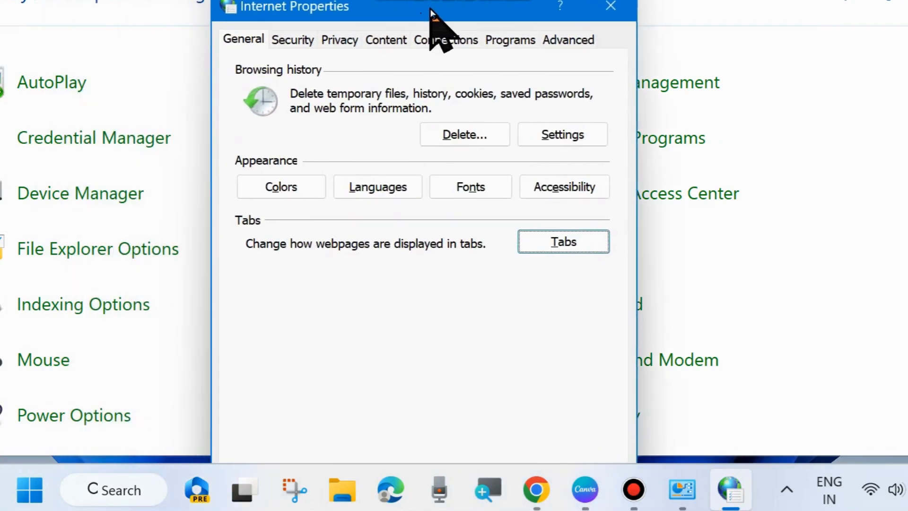
{"action": "left_click", "coordinate": [560, 40]}
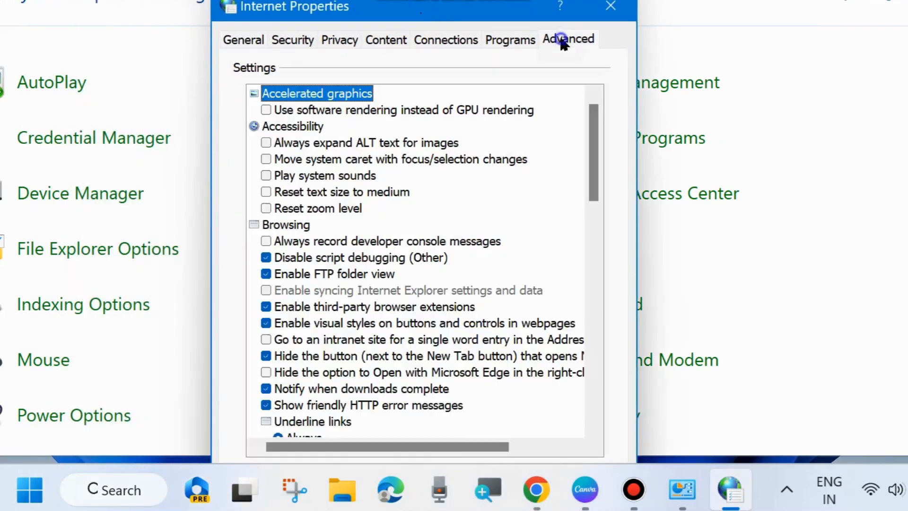
{"action": "left_click", "coordinate": [453, 41]}
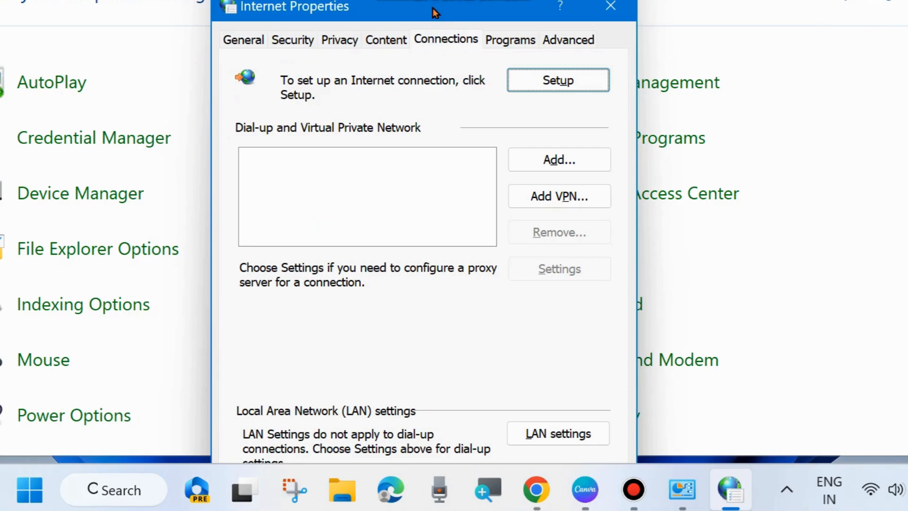
{"action": "left_click_drag", "start_coordinate": [433, 8], "coordinate": [433, 4]}
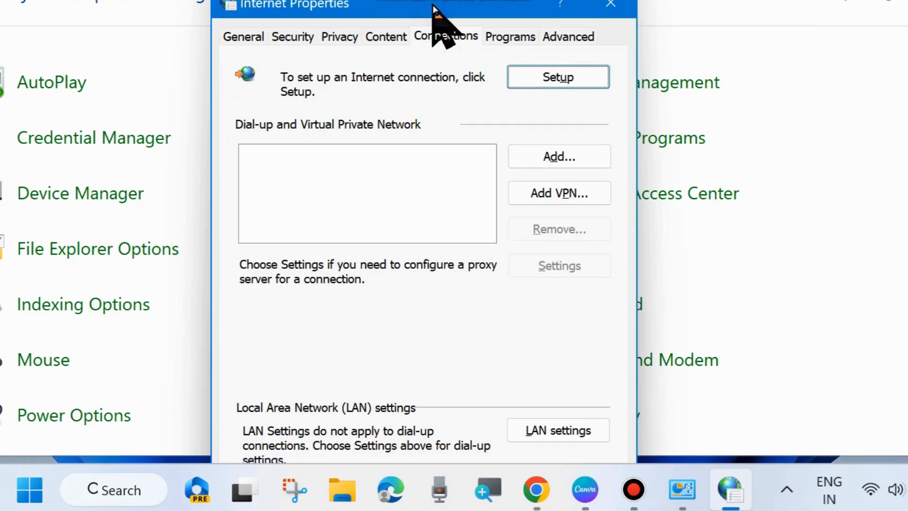
{"action": "left_click", "coordinate": [539, 431]}
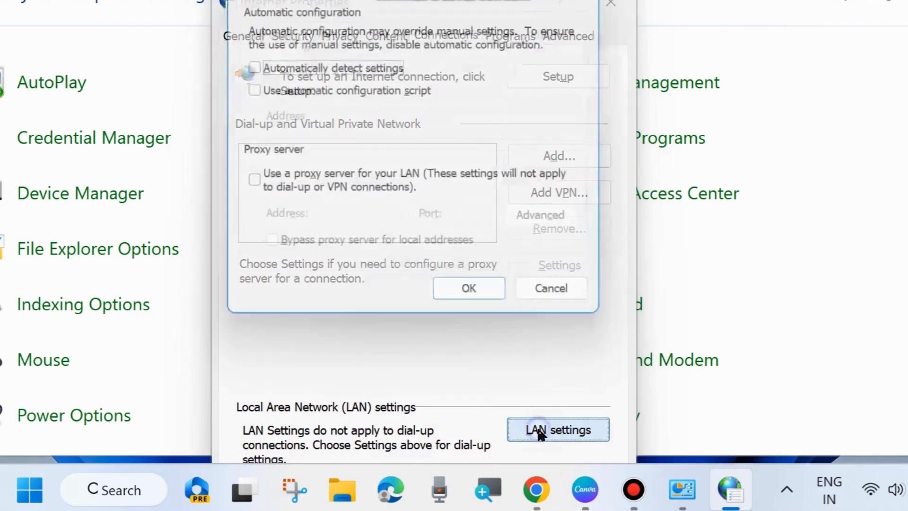
{"action": "left_click_drag", "start_coordinate": [492, 1], "coordinate": [517, 37]}
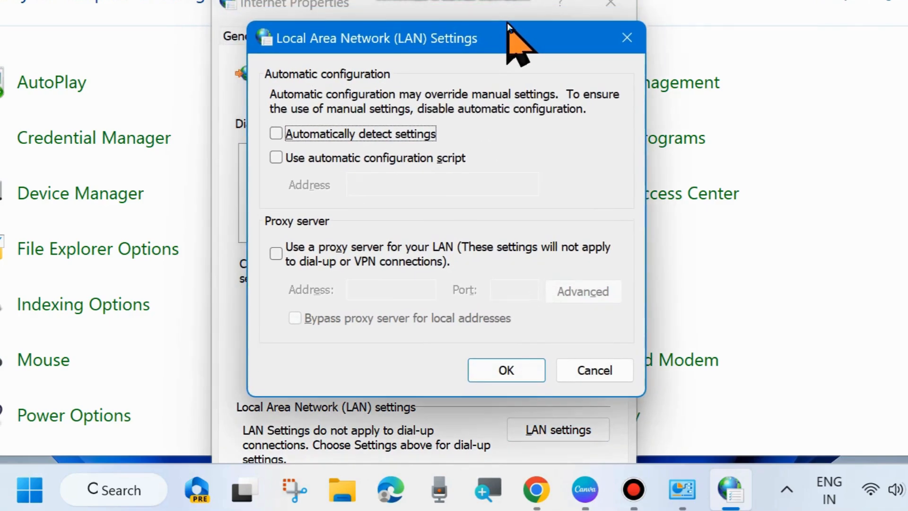
- Try enabling "Automatically detect settings" for the LAN, and close the dialogs and Control Panel
{"action": "left_click", "coordinate": [276, 133]}
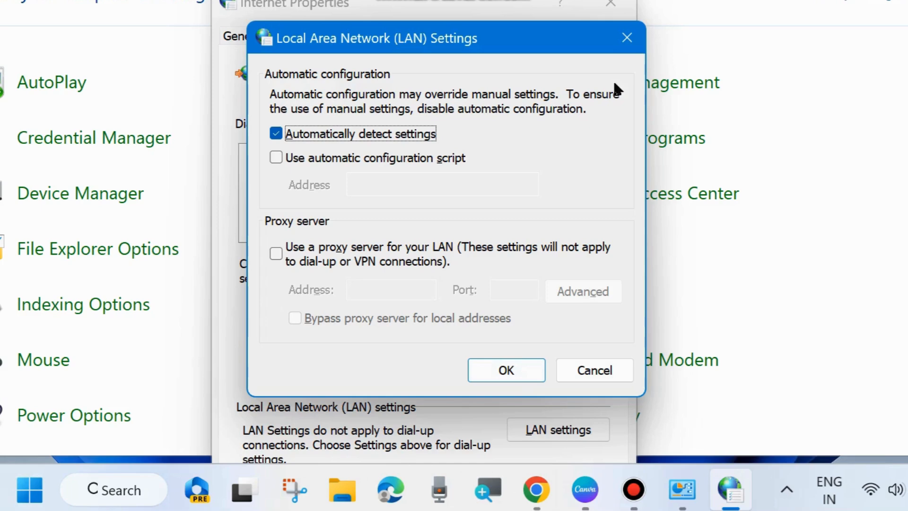
{"action": "left_click", "coordinate": [626, 39]}
{"action": "left_click", "coordinate": [612, 4]}
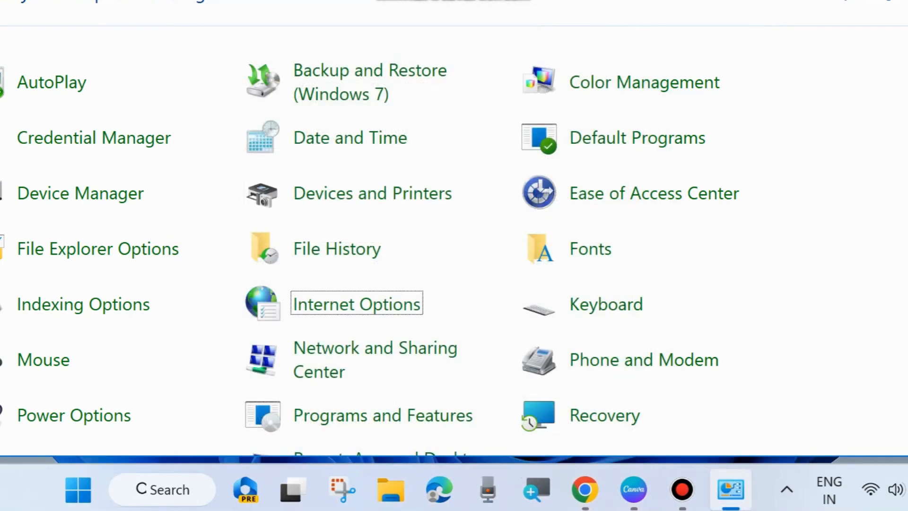
{"action": "key", "text": "alt+F4"}
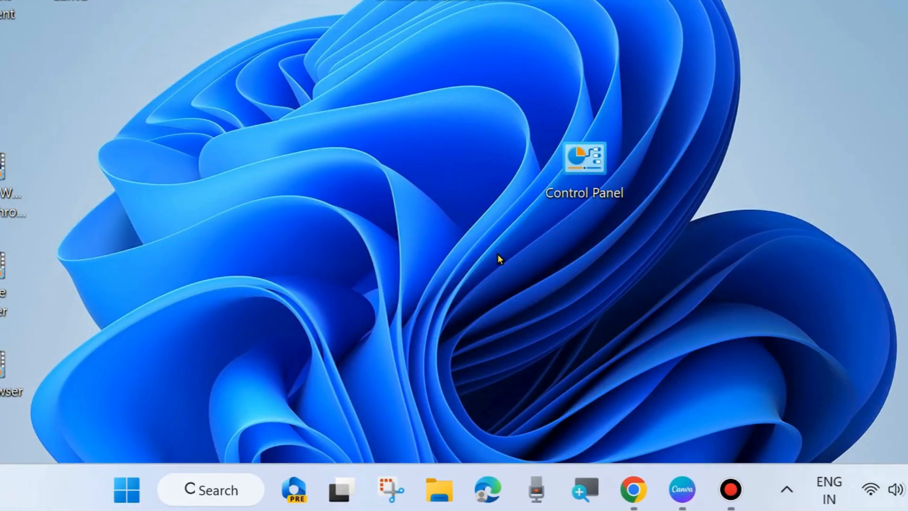
- Open the Windows Defender Firewall on/off settings for each network type from Control Panel
{"action": "double_click", "coordinate": [584, 169]}
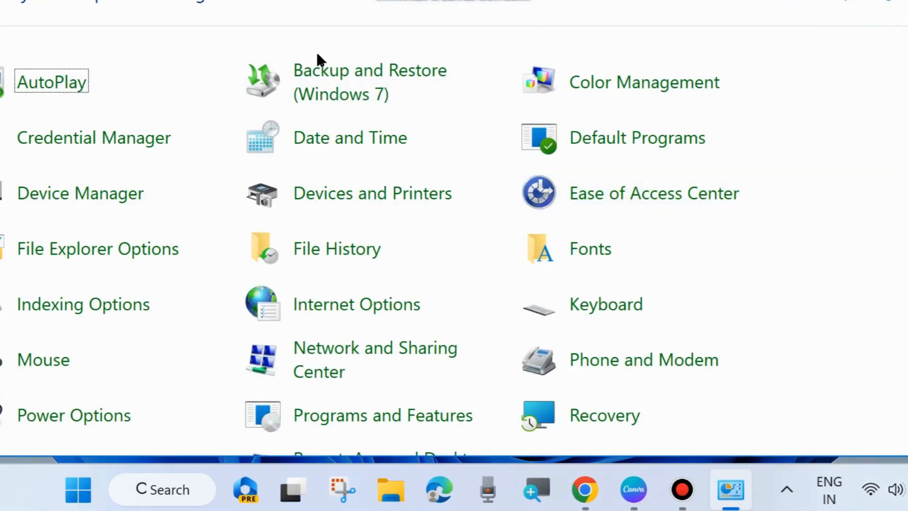
{"action": "scroll", "coordinate": [357, 325], "scroll_direction": "down", "scroll_amount": 5}
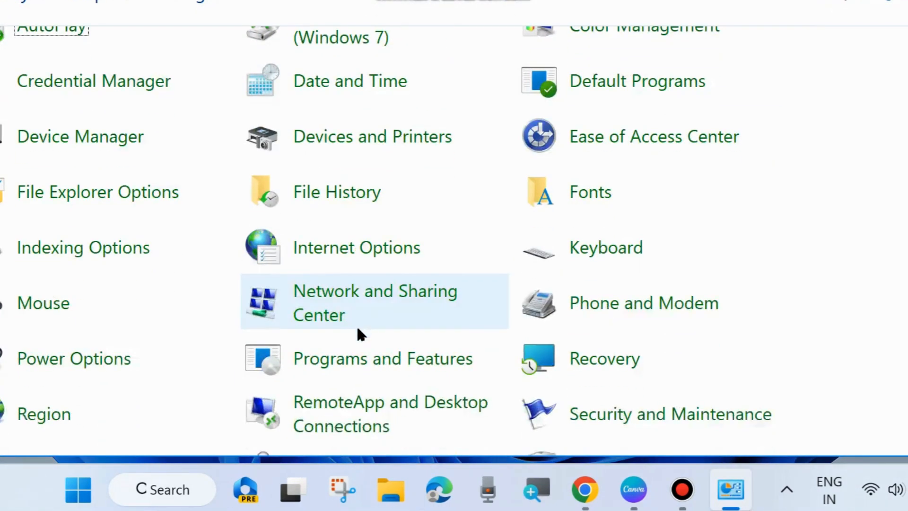
{"action": "scroll", "coordinate": [357, 335], "scroll_direction": "down", "scroll_amount": 1}
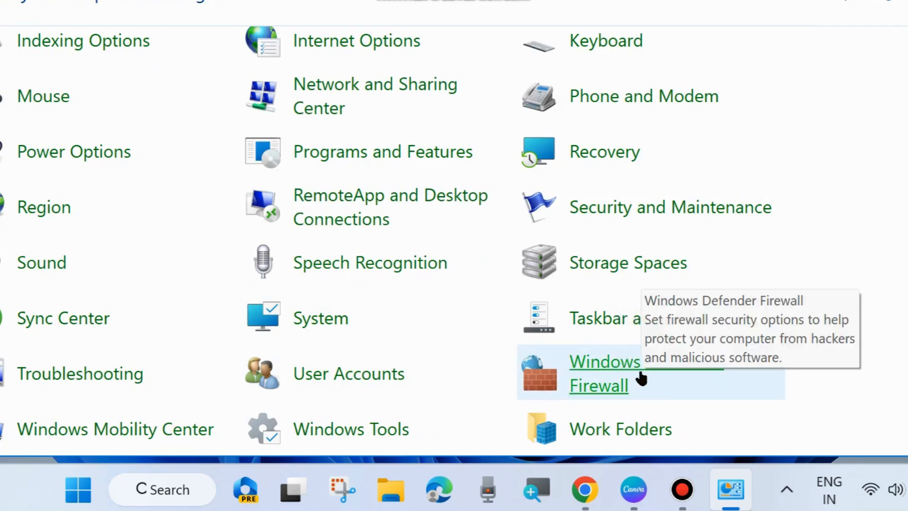
{"action": "left_click", "coordinate": [616, 368]}
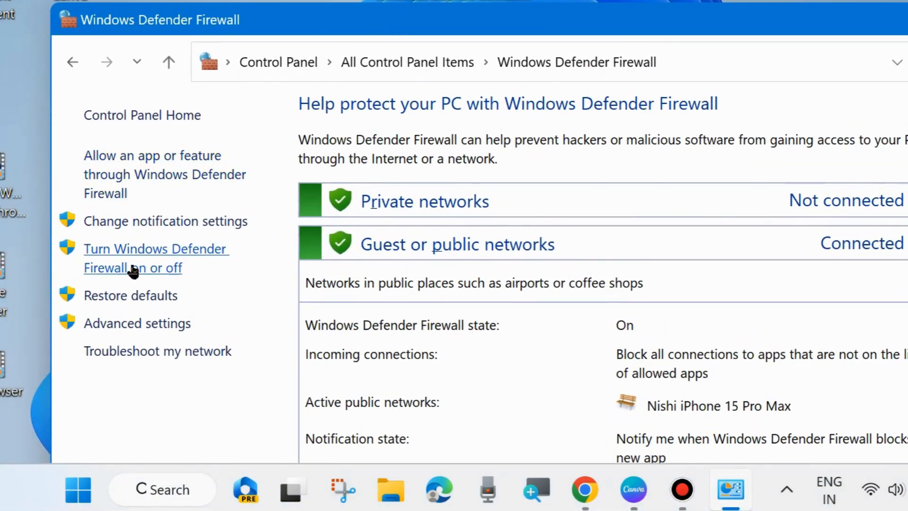
{"action": "left_click", "coordinate": [136, 268]}
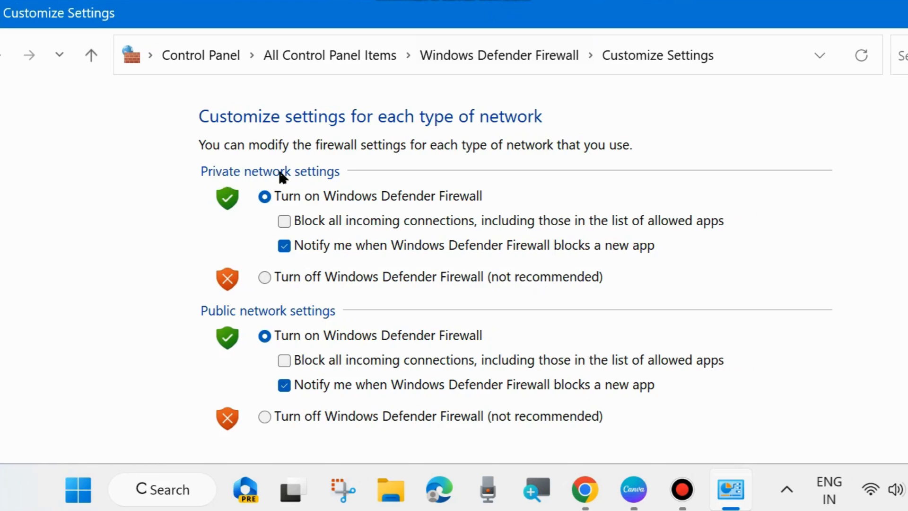
- Select "Turn off Windows Defender Firewall" for both the private and the public network settings
{"action": "left_click", "coordinate": [263, 274]}
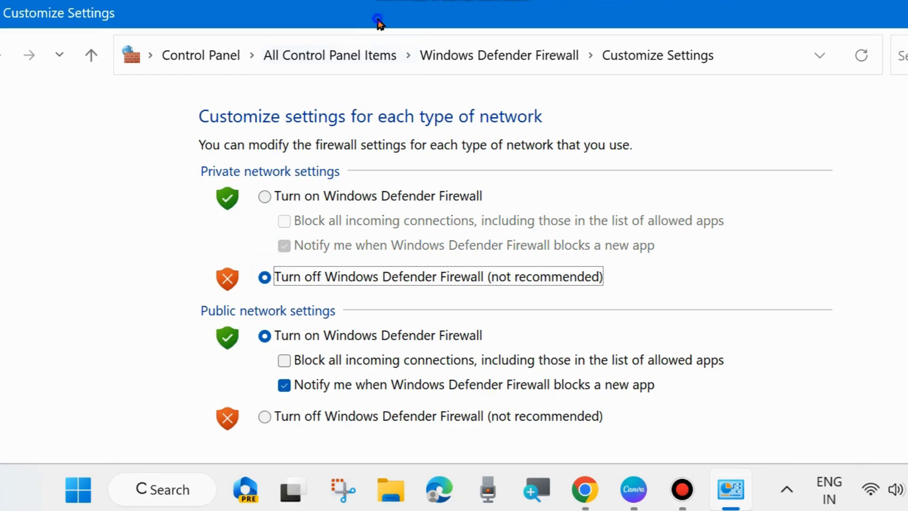
{"action": "left_click_drag", "start_coordinate": [373, 14], "coordinate": [350, 0]}
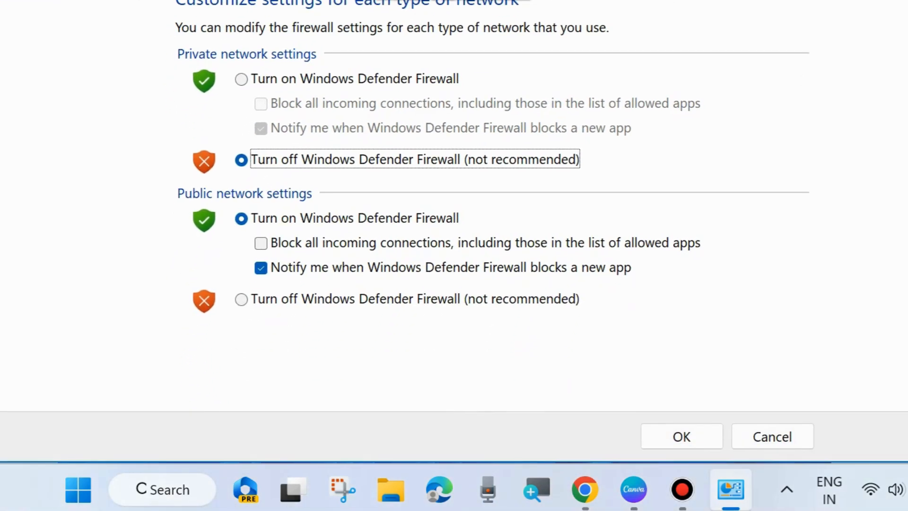
{"action": "left_click", "coordinate": [241, 299]}
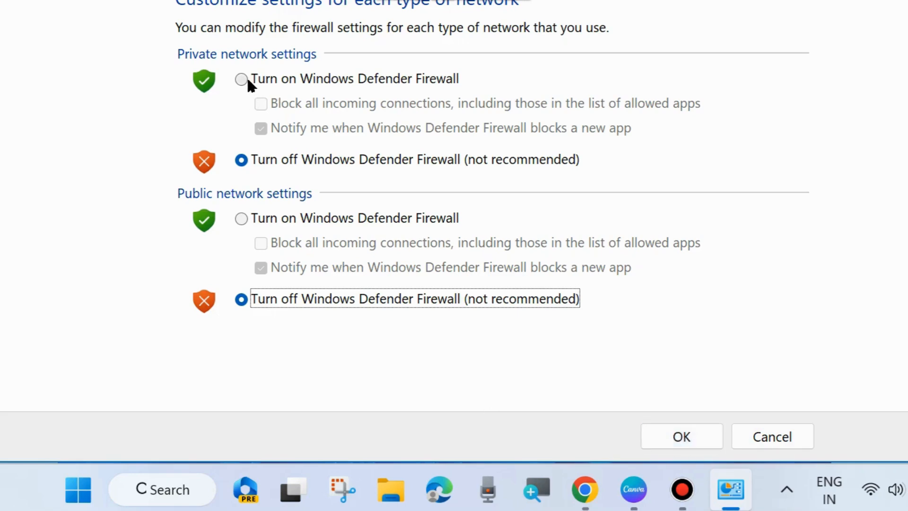
- Set Windows Defender Firewall back to on for both the public and the private network
{"action": "left_click", "coordinate": [251, 219]}
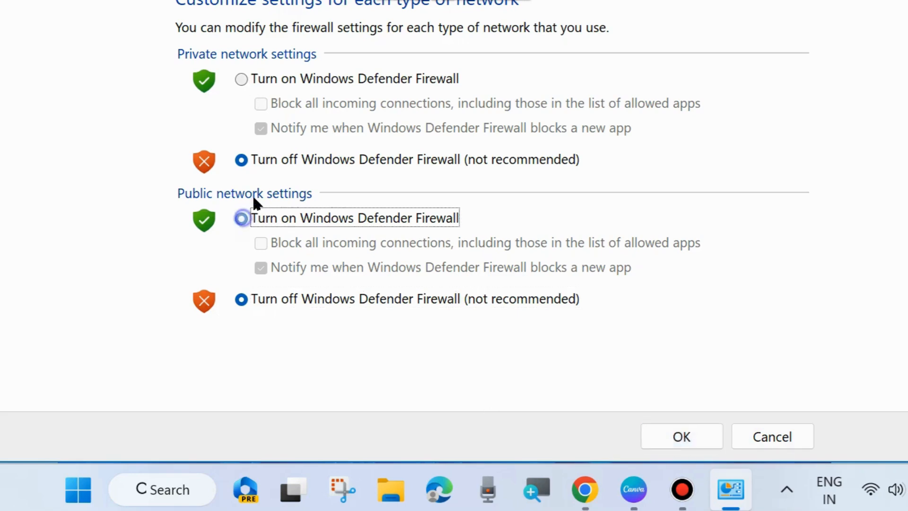
{"action": "left_click", "coordinate": [241, 78]}
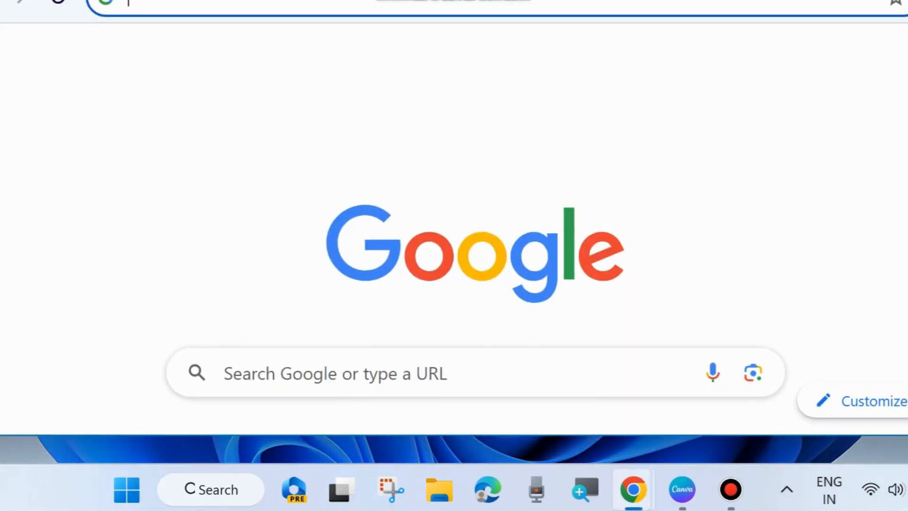
- Switch to Chrome, bring its window fully into view and open the Privacy and security settings
{"action": "left_click_drag", "start_coordinate": [348, 0], "coordinate": [388, 27]}
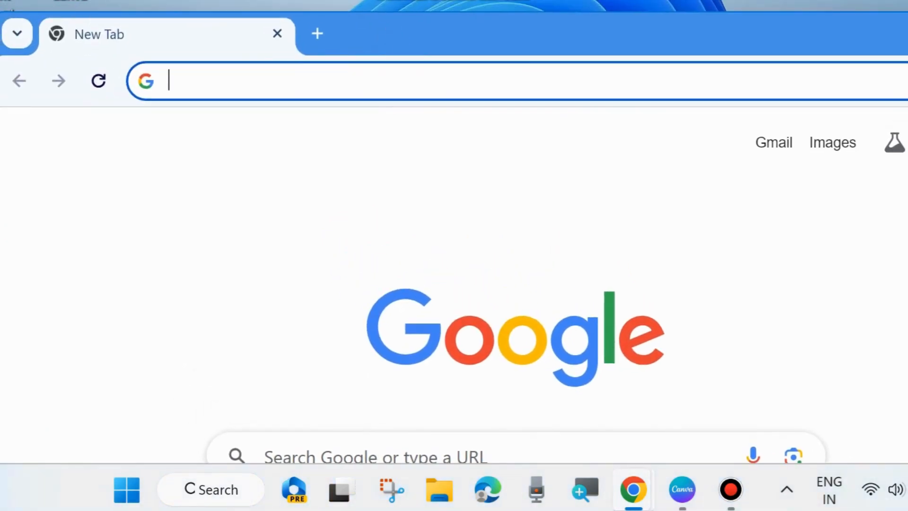
{"action": "left_click_drag", "start_coordinate": [907, 207], "coordinate": [894, 209]}
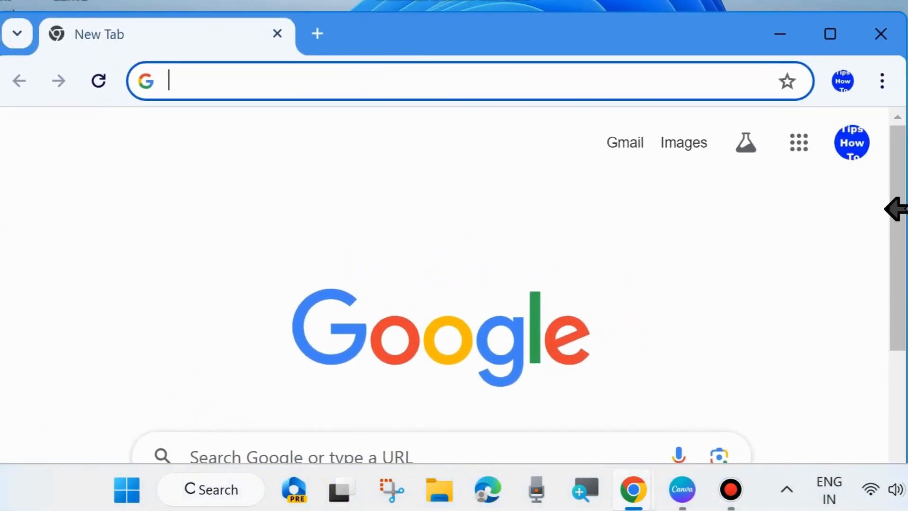
{"action": "left_click", "coordinate": [883, 86]}
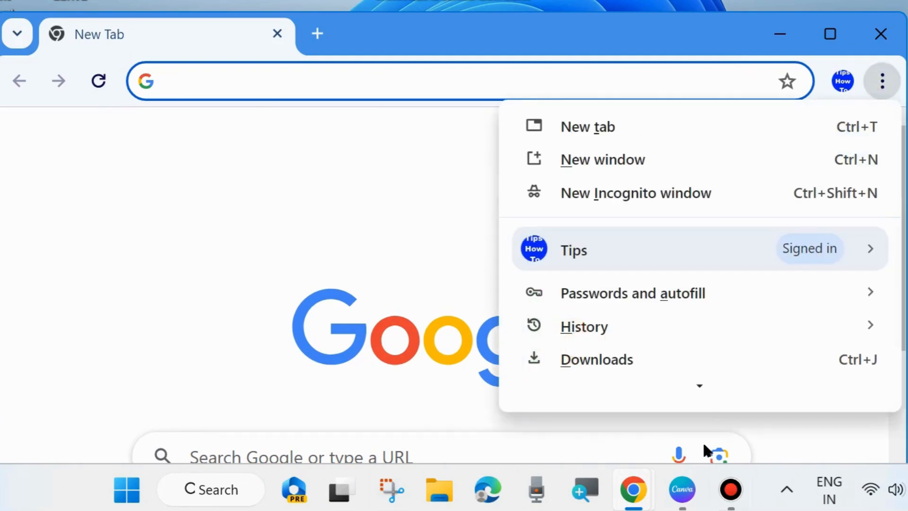
{"action": "mouse_move", "coordinate": [698, 386]}
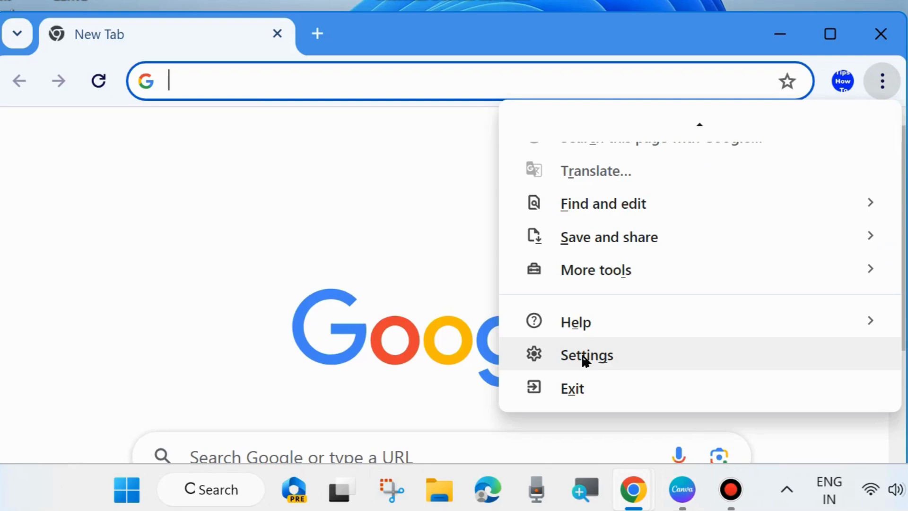
{"action": "left_click", "coordinate": [585, 359]}
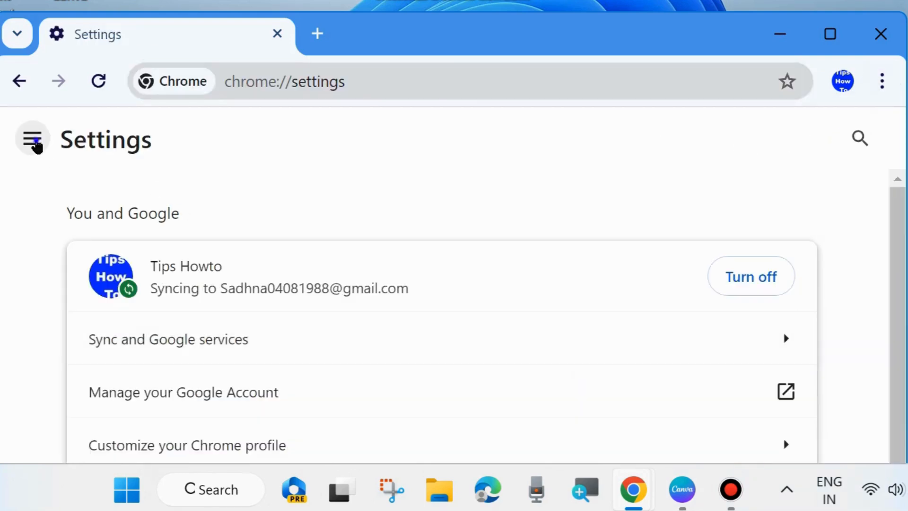
{"action": "left_click", "coordinate": [33, 140]}
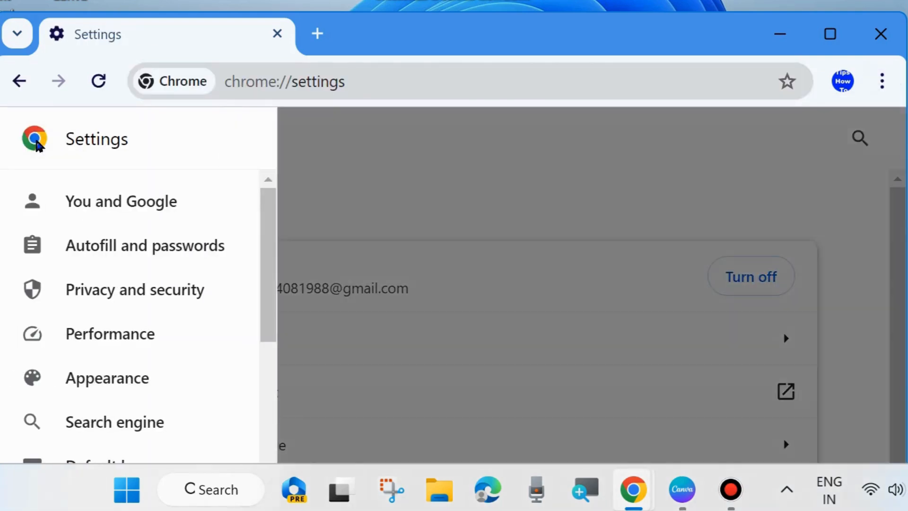
{"action": "left_click", "coordinate": [115, 296]}
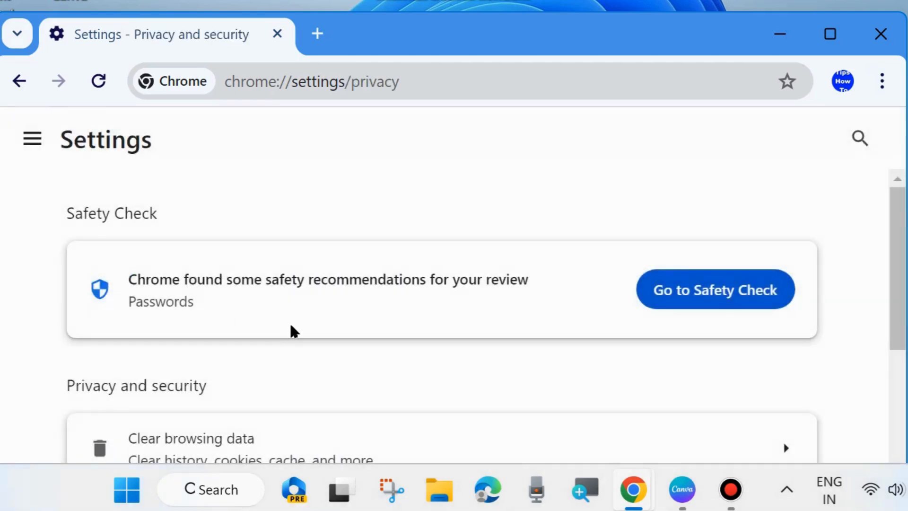
- Clear the browsing history, download history, cookies and other site data, and cached images and files for all time
{"action": "scroll", "coordinate": [310, 333], "scroll_direction": "down", "scroll_amount": 2}
{"action": "scroll", "coordinate": [303, 326], "scroll_direction": "down", "scroll_amount": 3}
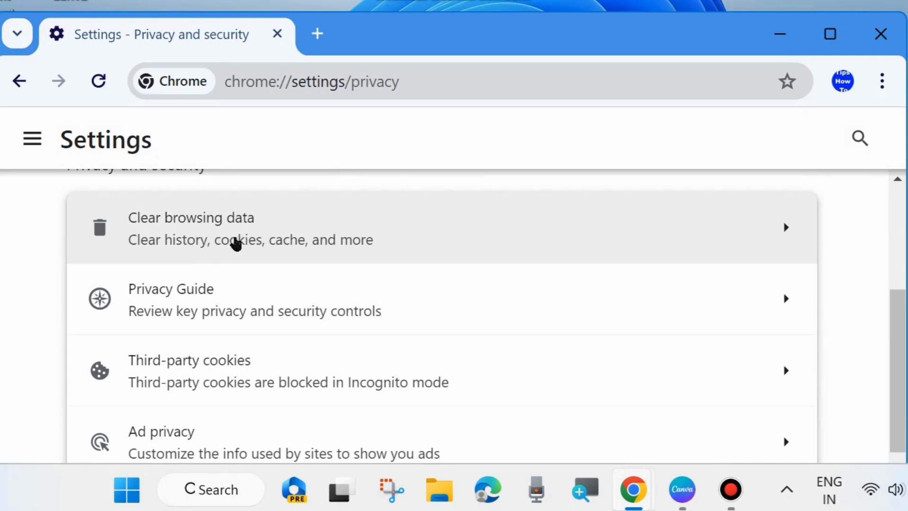
{"action": "left_click", "coordinate": [235, 241]}
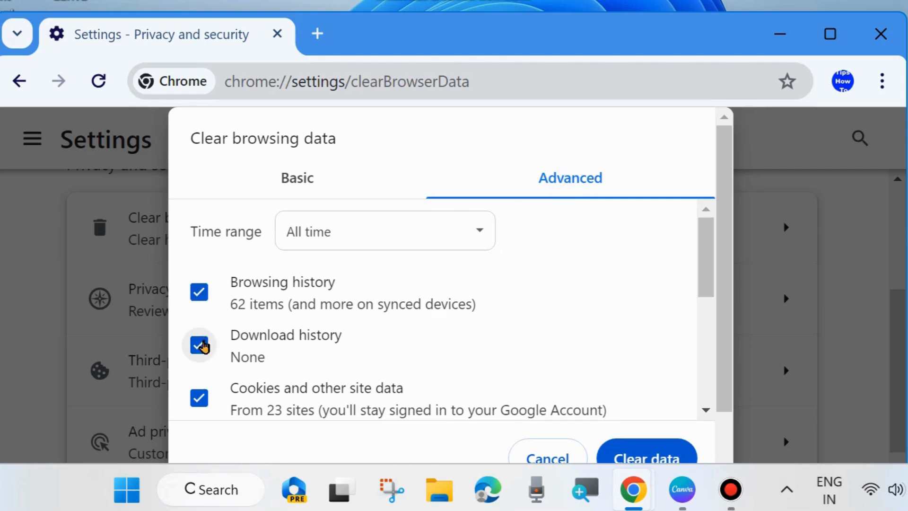
{"action": "scroll", "coordinate": [245, 402], "scroll_direction": "down", "scroll_amount": 2}
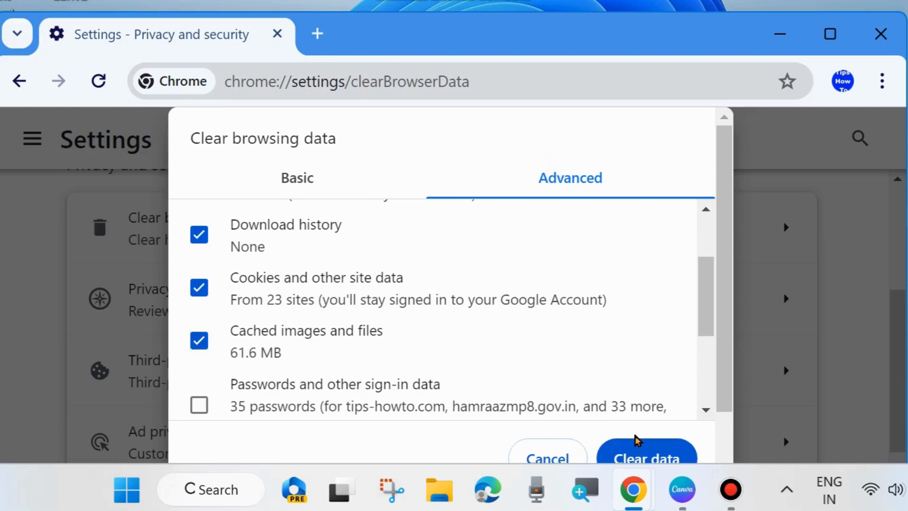
{"action": "left_click", "coordinate": [633, 458]}
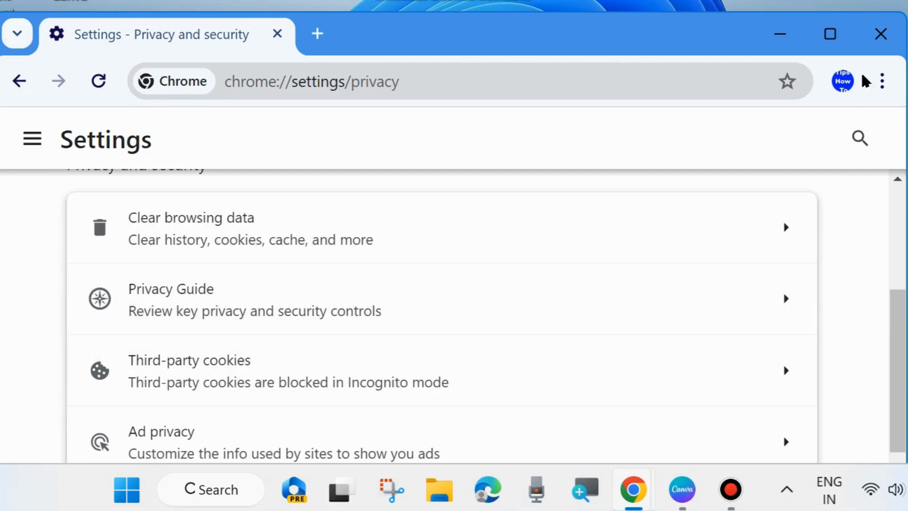
- Close the Chrome window, check for updates on the Windows Update page of Windows Settings, and close Settings
{"action": "left_click", "coordinate": [880, 37]}
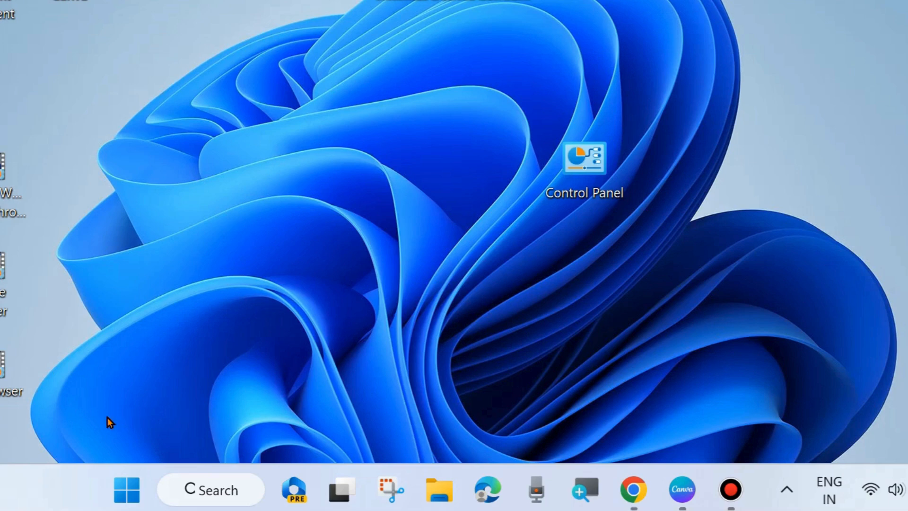
{"action": "right_click", "coordinate": [121, 489]}
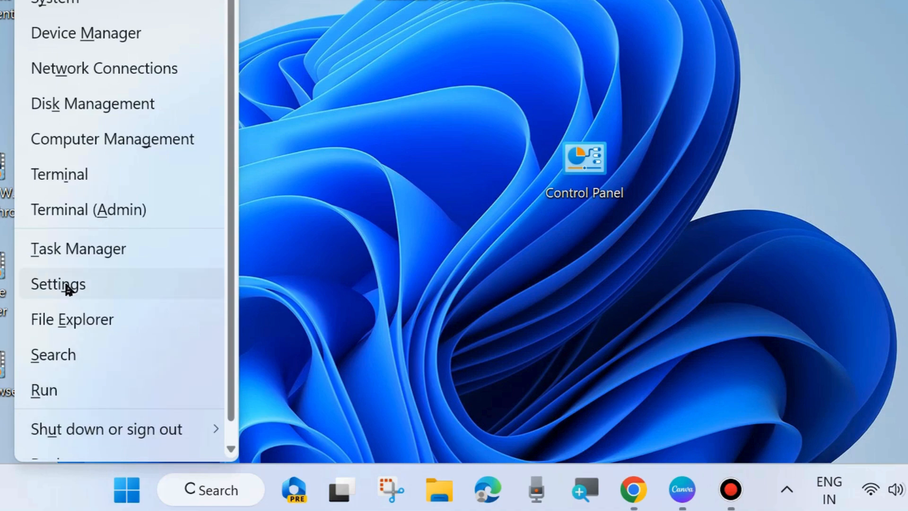
{"action": "left_click", "coordinate": [67, 286]}
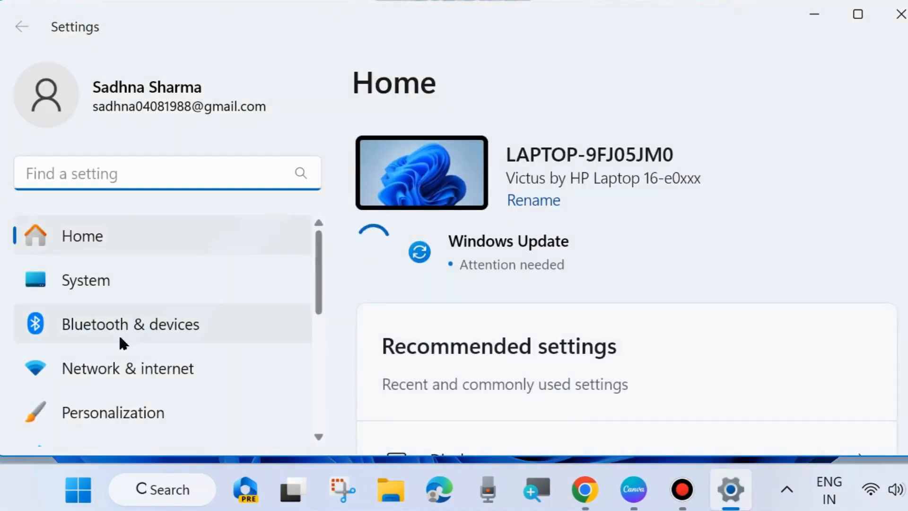
{"action": "scroll", "coordinate": [124, 383], "scroll_direction": "down", "scroll_amount": 5}
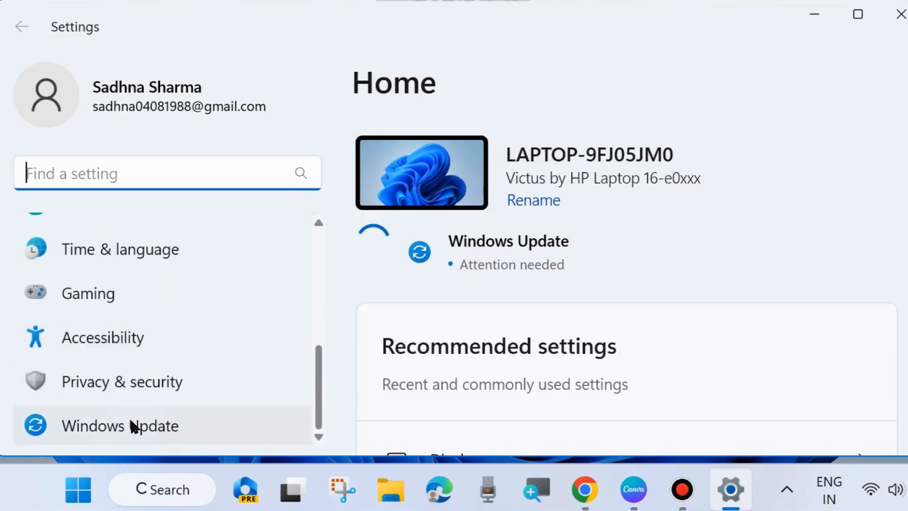
{"action": "left_click", "coordinate": [130, 426]}
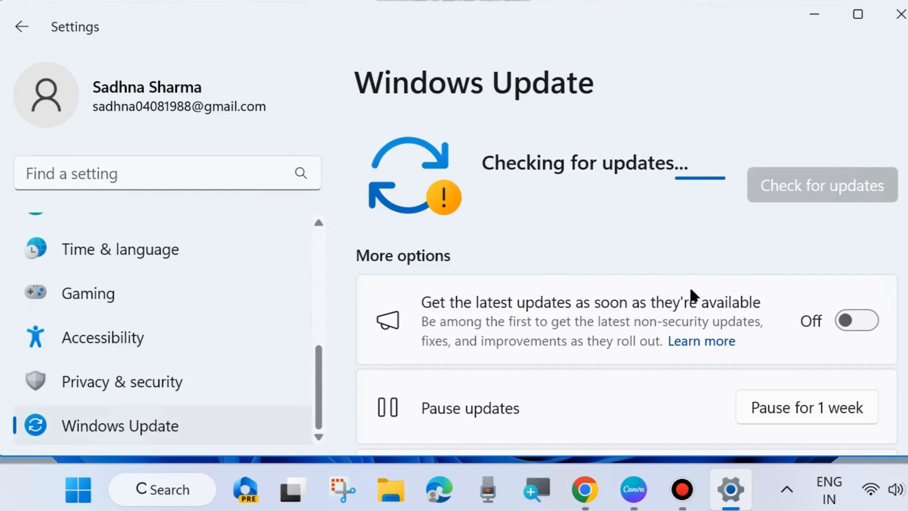
{"action": "scroll", "coordinate": [643, 307], "scroll_direction": "down", "scroll_amount": 5}
{"action": "scroll", "coordinate": [643, 312], "scroll_direction": "up", "scroll_amount": 5}
{"action": "left_click", "coordinate": [901, 18]}
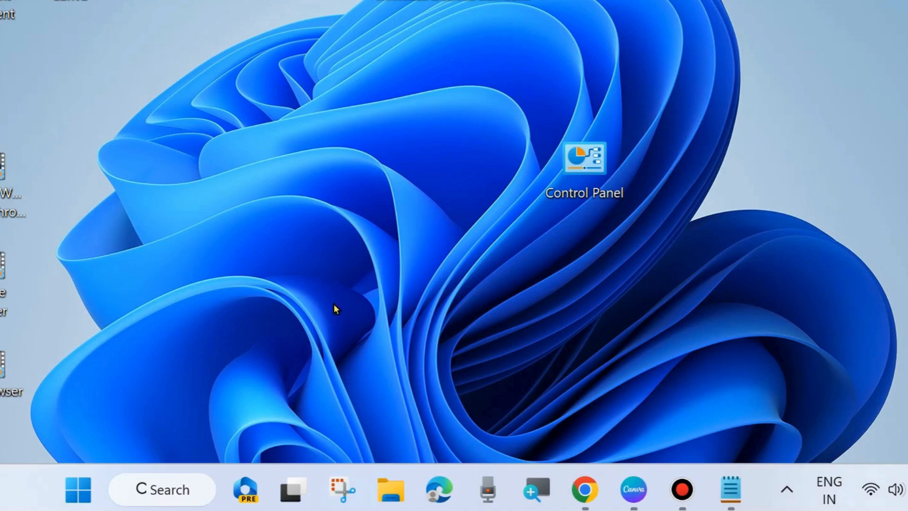
- Search Windows for cmd, run Command Prompt as administrator and move its window fully into view
{"action": "left_click", "coordinate": [161, 487]}
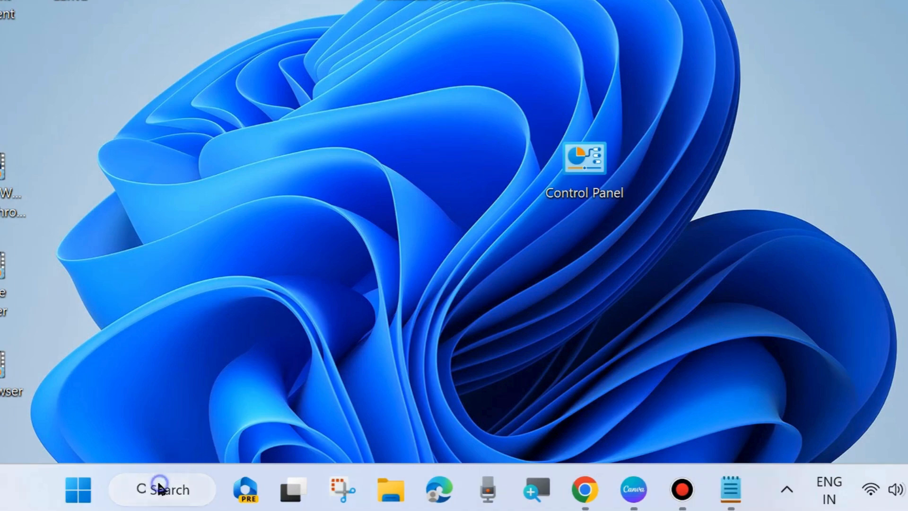
{"action": "type", "text": "cmd"}
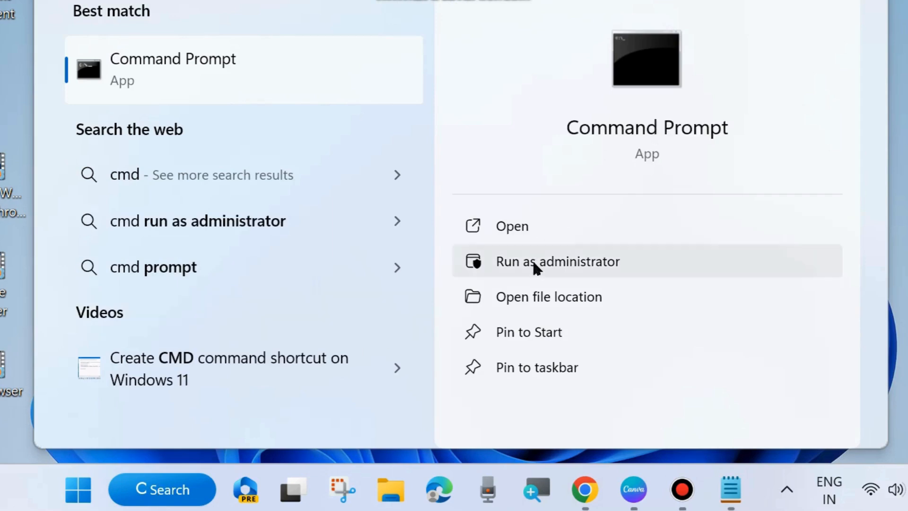
{"action": "left_click", "coordinate": [547, 265]}
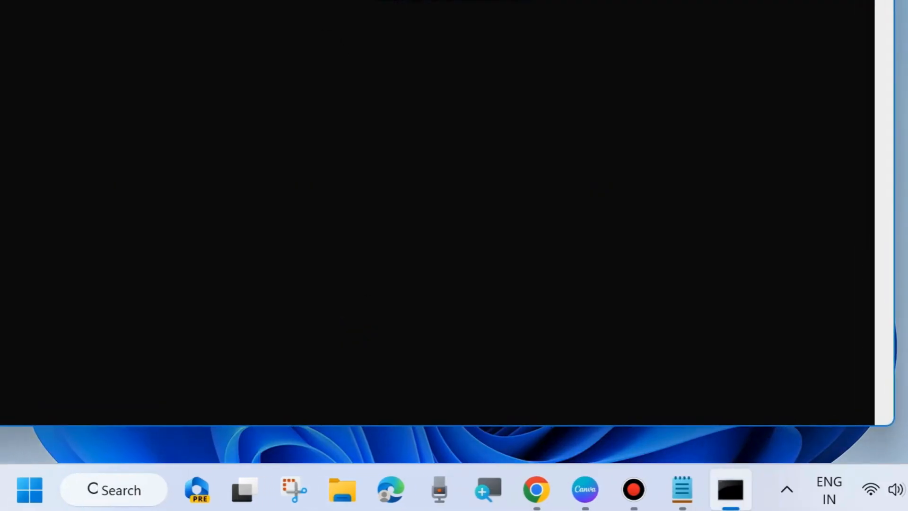
{"action": "left_click_drag", "start_coordinate": [280, 0], "coordinate": [403, 29]}
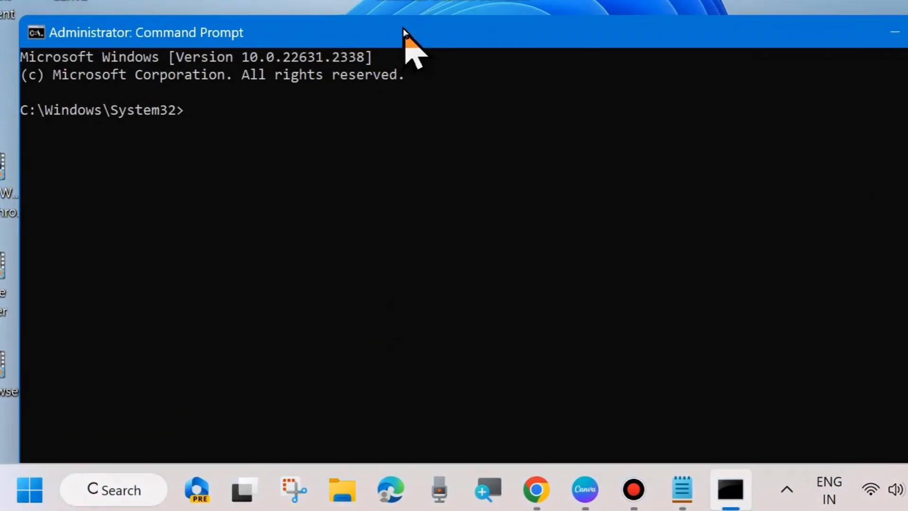
- Switch to the Notepad command list and highlight each line: netsh winsock reset, netsh int ip reset, ipconfig/ release and ipconfig/renew
{"action": "left_click", "coordinate": [682, 490]}
{"action": "left_click_drag", "start_coordinate": [679, 29], "coordinate": [904, 91]}
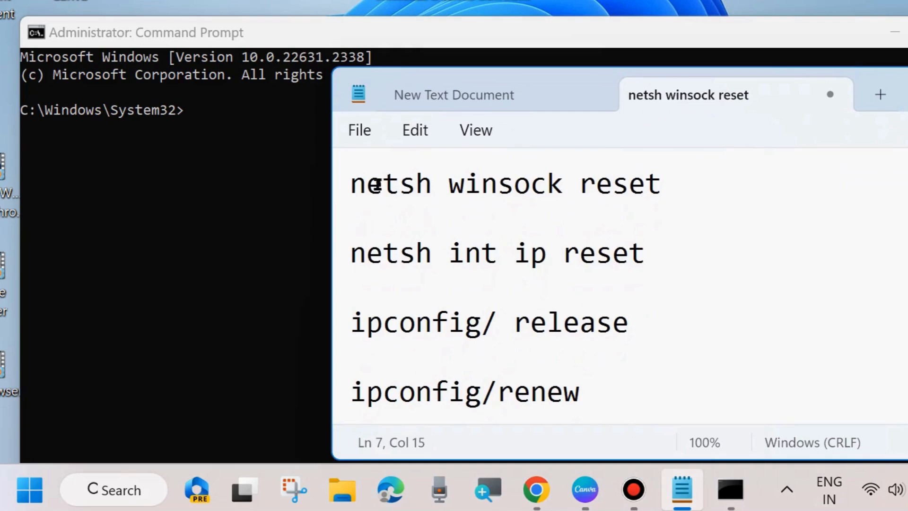
{"action": "left_click_drag", "start_coordinate": [352, 185], "coordinate": [674, 194]}
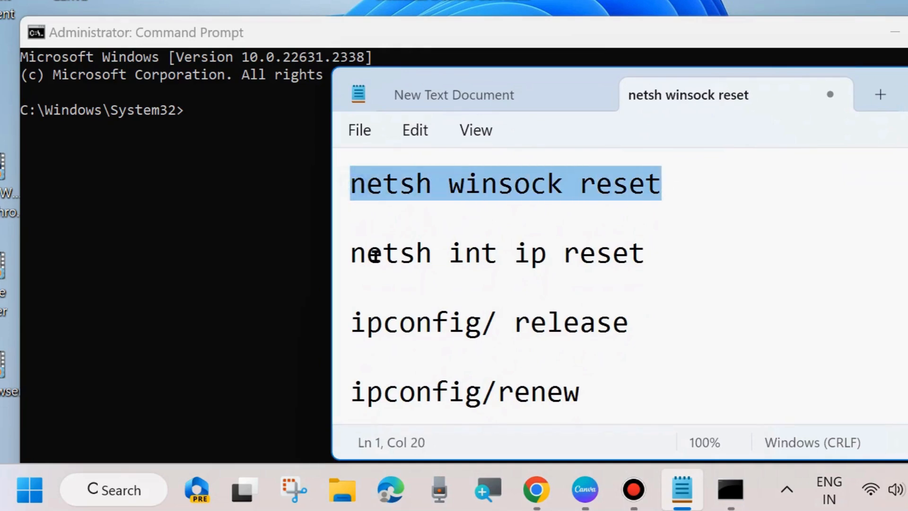
{"action": "left_click_drag", "start_coordinate": [352, 254], "coordinate": [646, 264]}
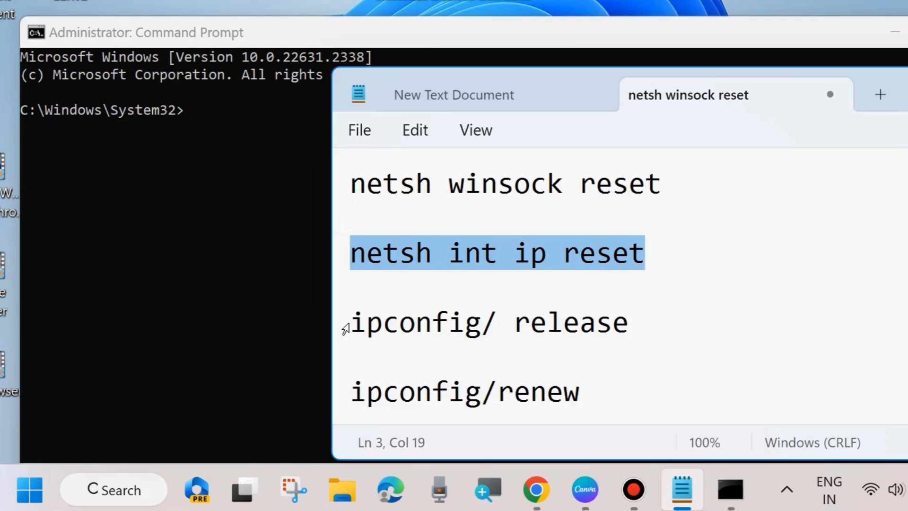
{"action": "left_click_drag", "start_coordinate": [355, 326], "coordinate": [630, 326]}
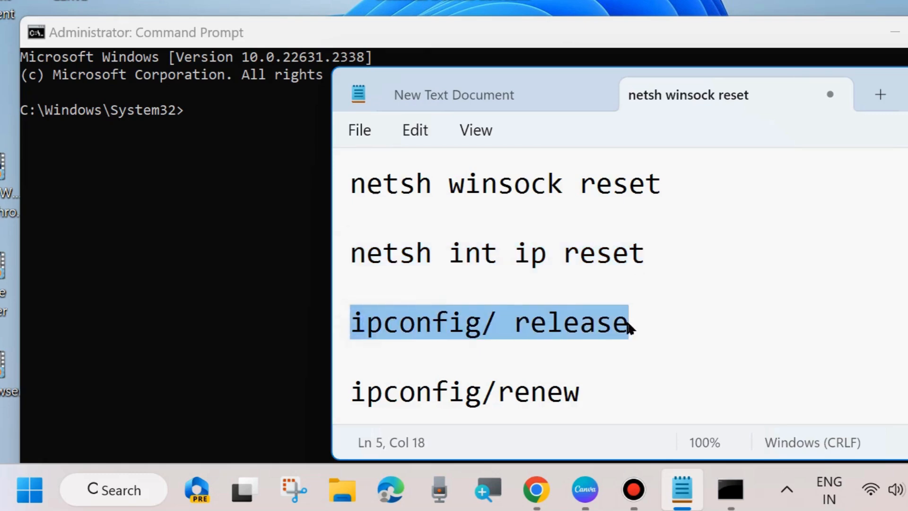
{"action": "left_click_drag", "start_coordinate": [351, 394], "coordinate": [601, 392]}
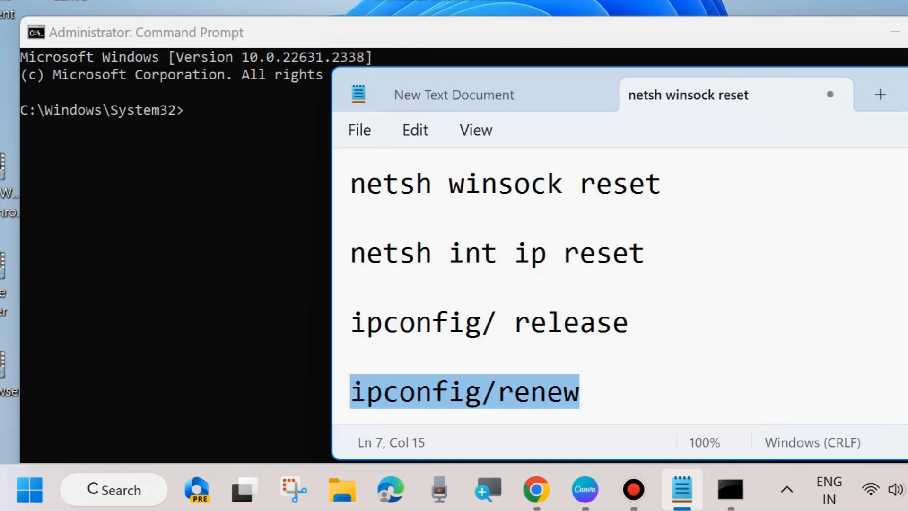
- Minimize the Notepad and Command Prompt windows and refresh the desktop
{"action": "left_click", "coordinate": [907, 93]}
{"action": "left_click", "coordinate": [895, 32]}
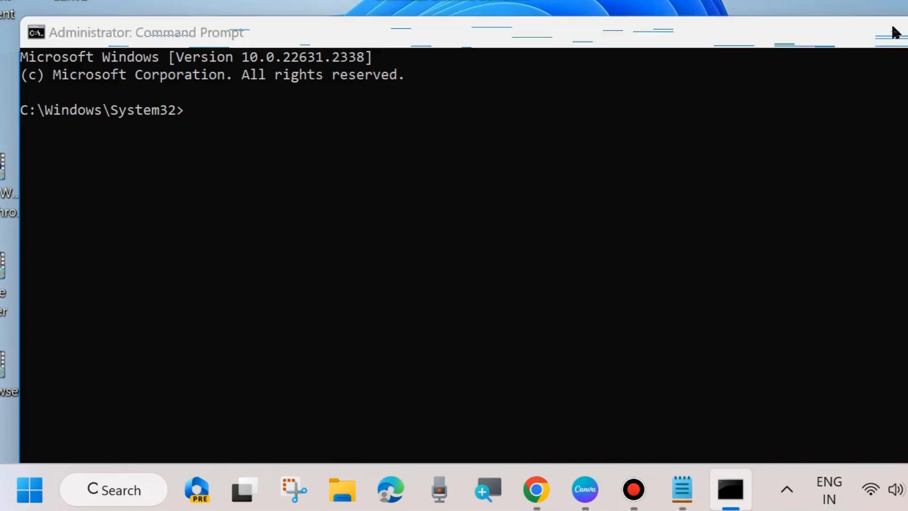
{"action": "right_click", "coordinate": [367, 390]}
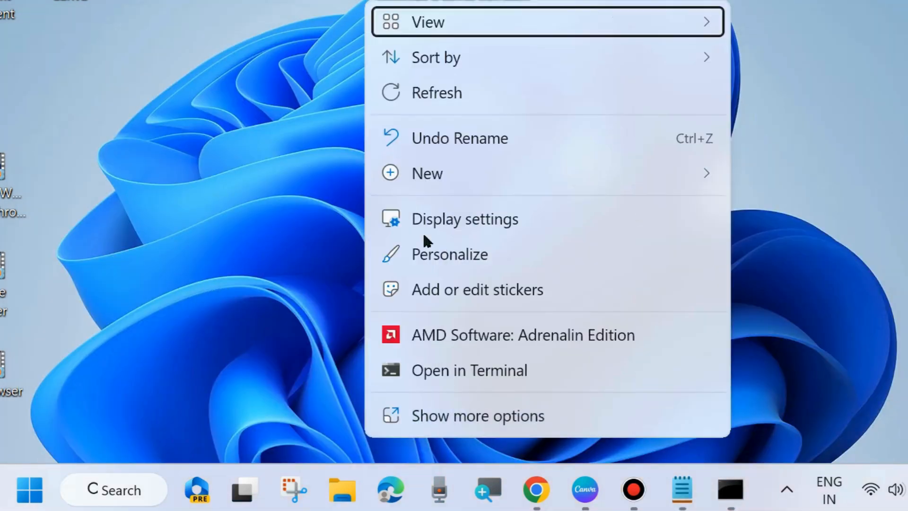
{"action": "left_click", "coordinate": [425, 92]}
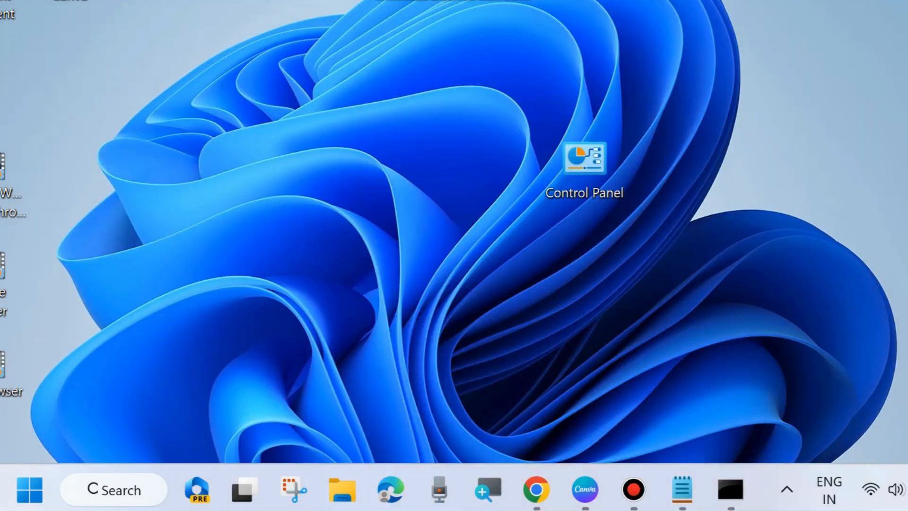